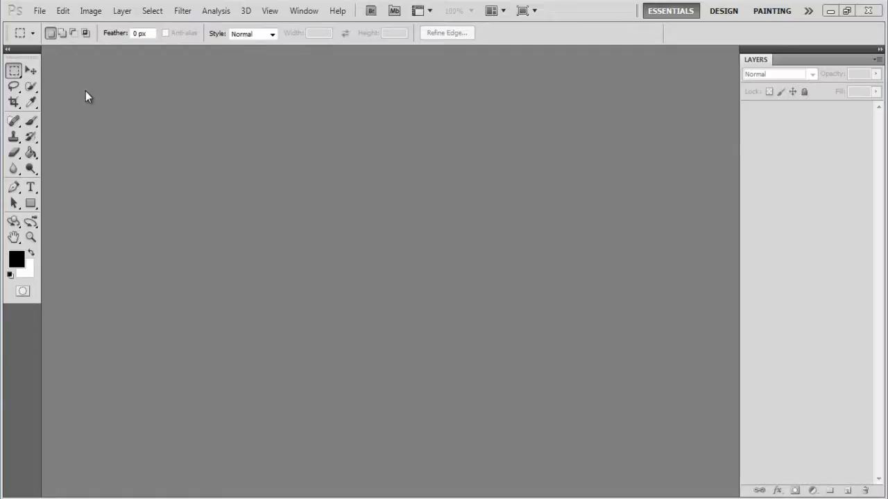
- Create a new 1366 × 768 pixel document
click(40, 11)
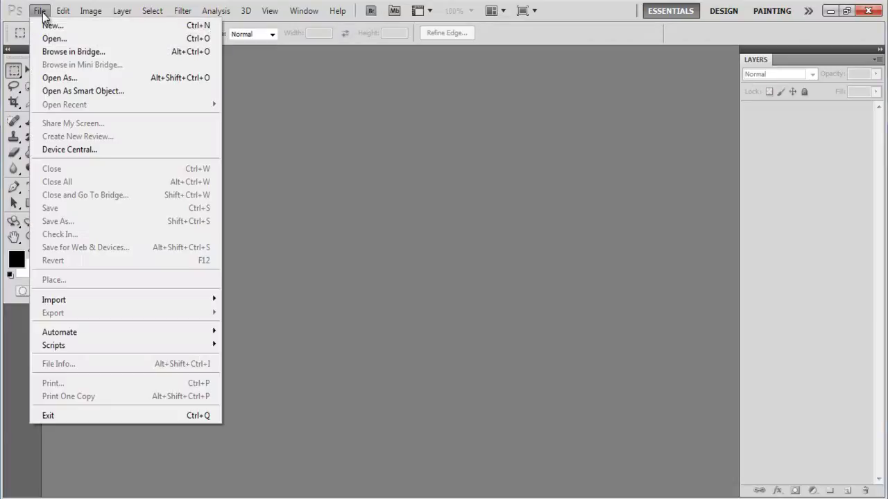
click(55, 29)
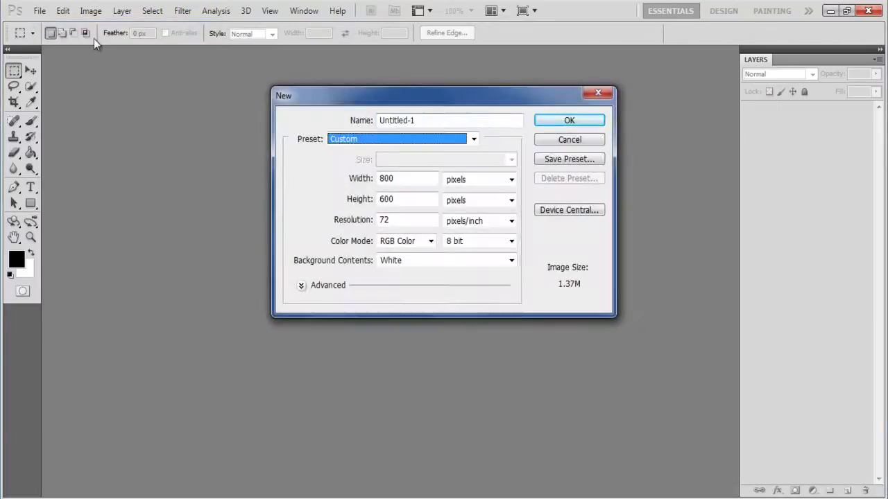
text(1366)
key(Tab)
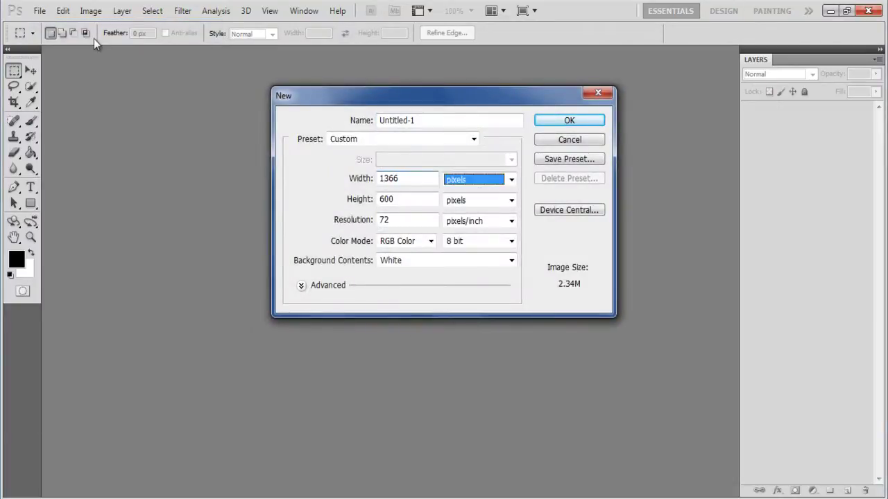
key(Tab)
text(768)
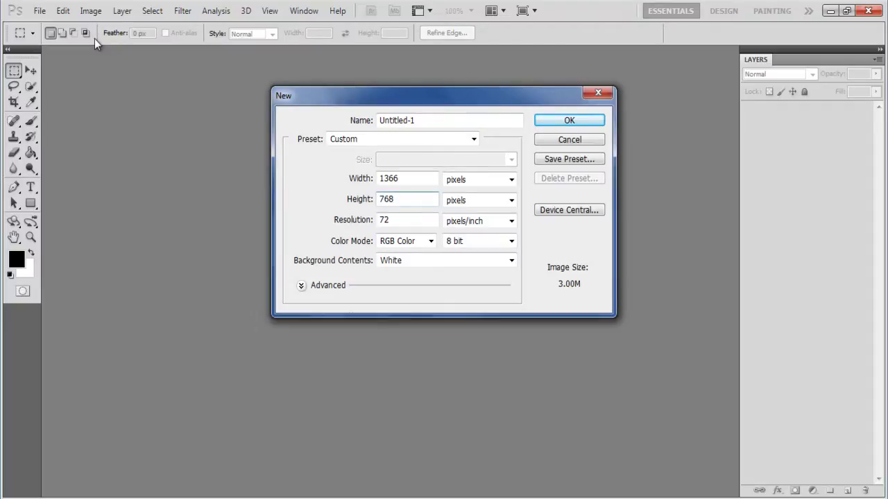
key(Return)
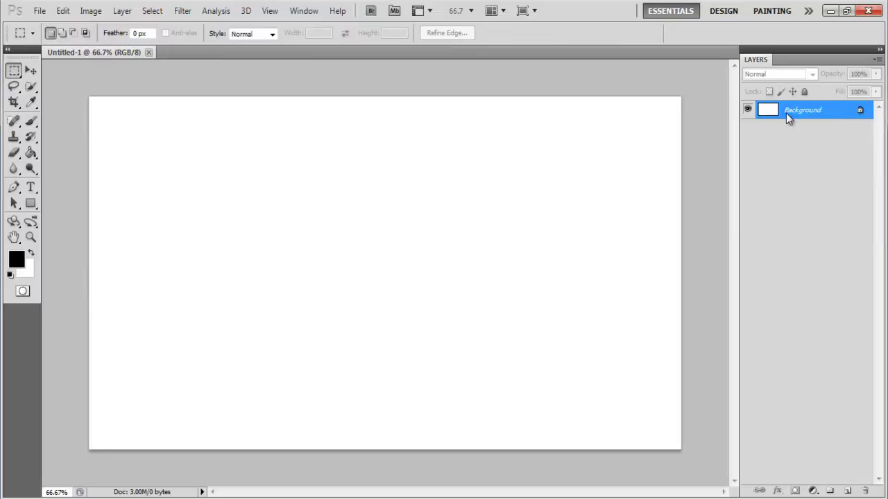
- Duplicate the Background layer as 'Sky' and fill it black with the Paint Bucket
right_click(786, 113)
click(783, 144)
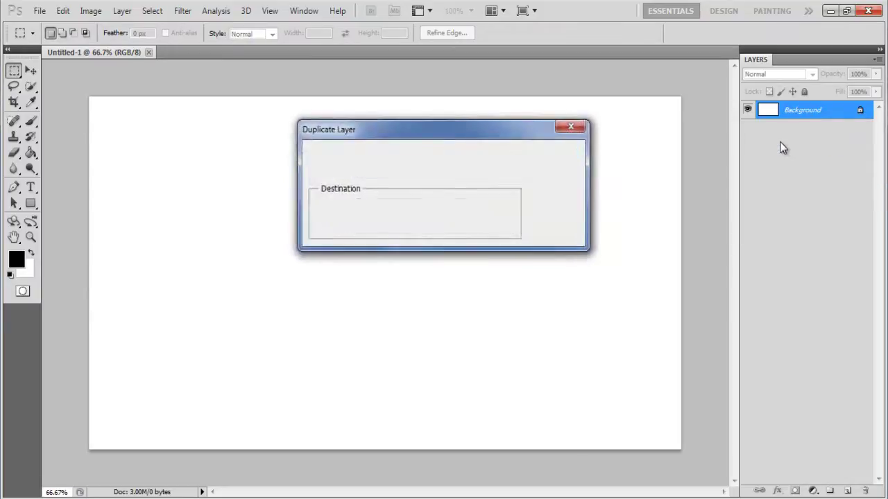
text(Sky)
key(Return)
key(g)
click(663, 138)
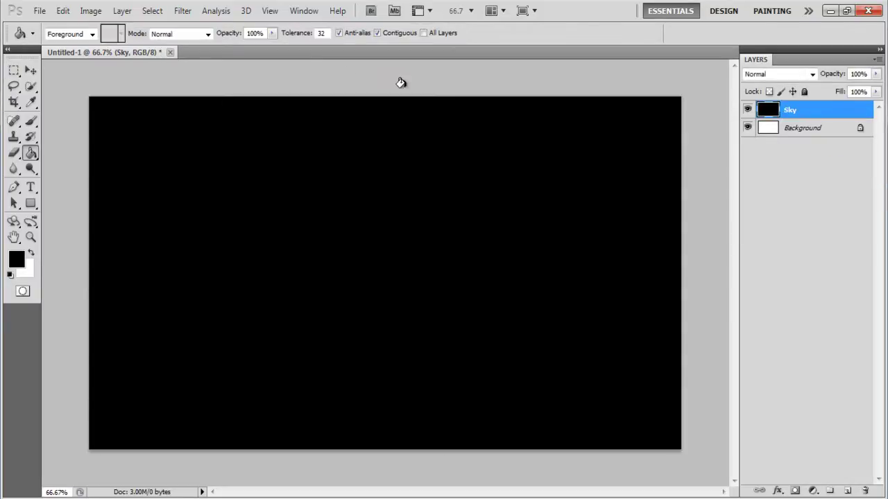
- Give Sky a reversed radial Gradient Overlay with 50% opacity and 80% scale
click(122, 11)
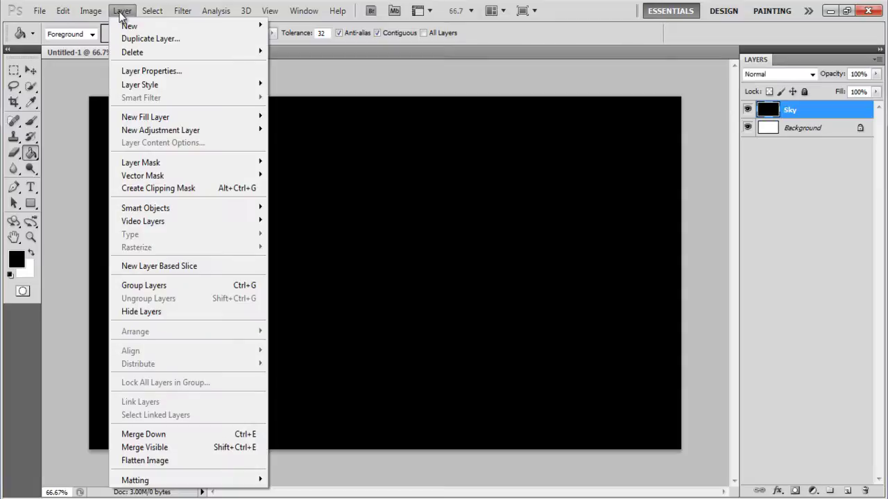
mouse_move(140, 84)
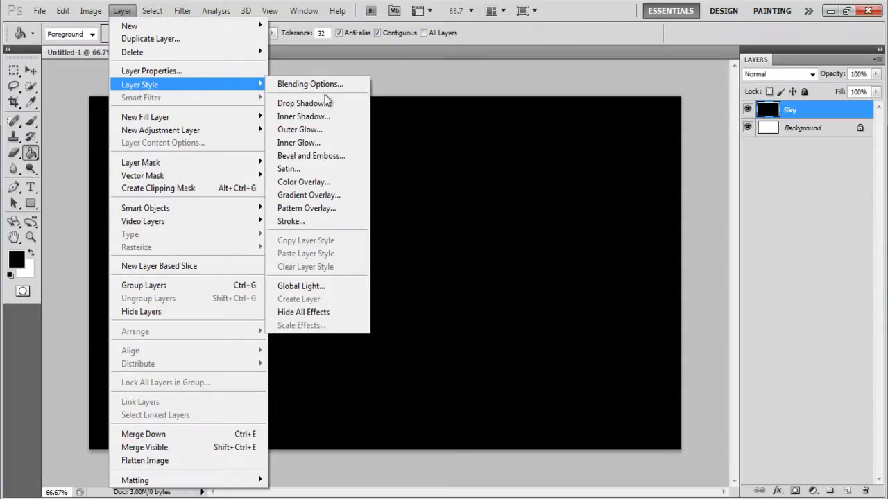
click(321, 196)
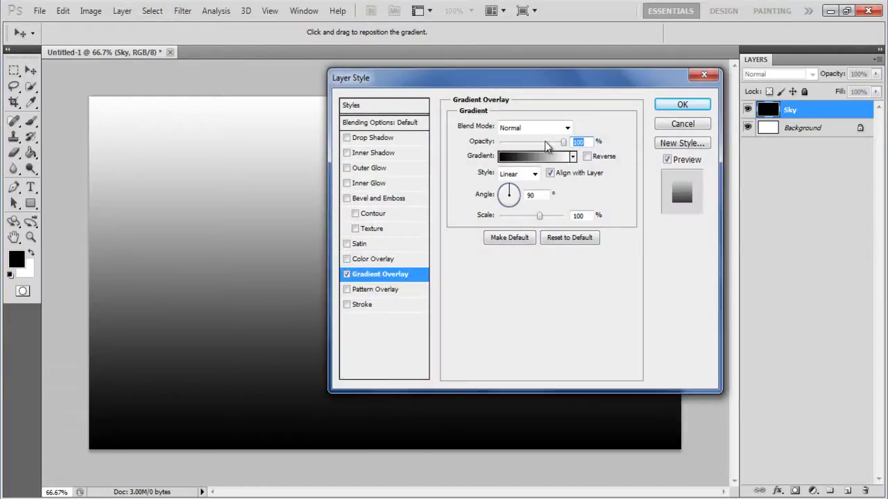
click(587, 141)
text(50)
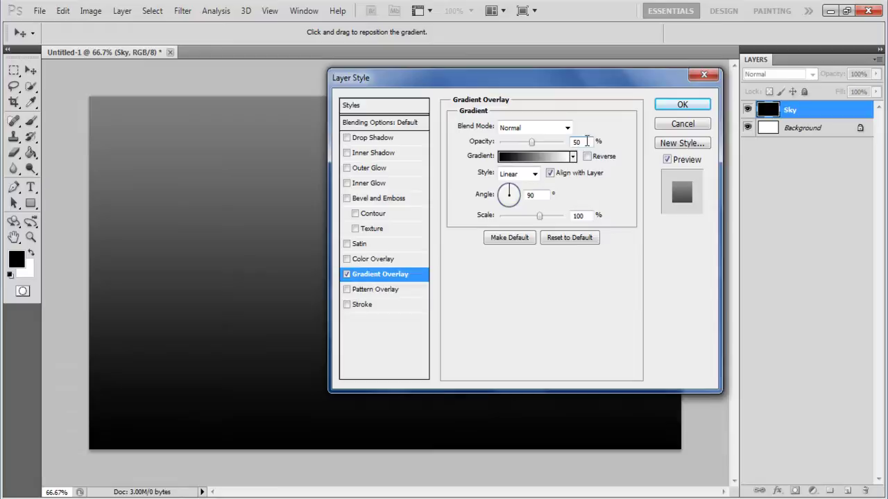
click(587, 158)
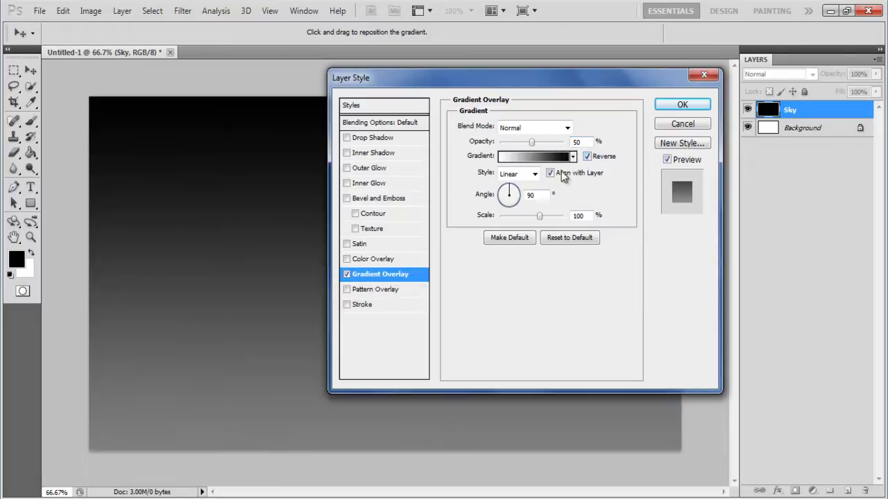
click(535, 174)
click(520, 199)
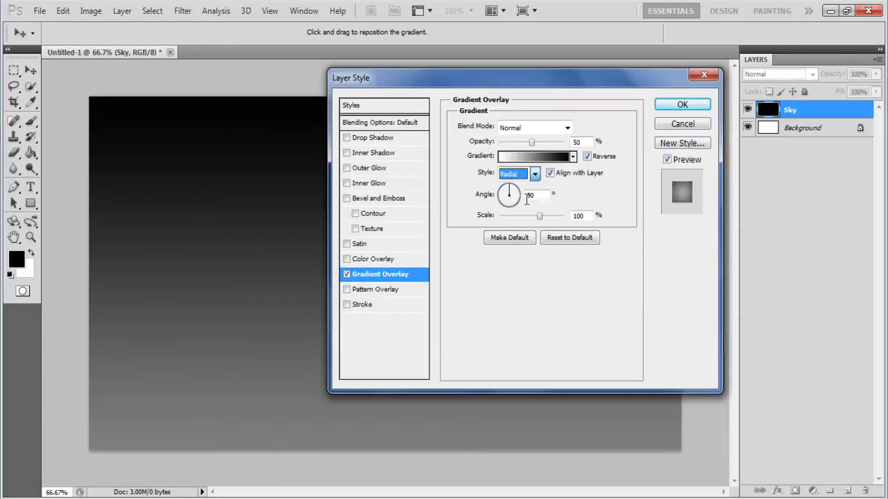
click(536, 195)
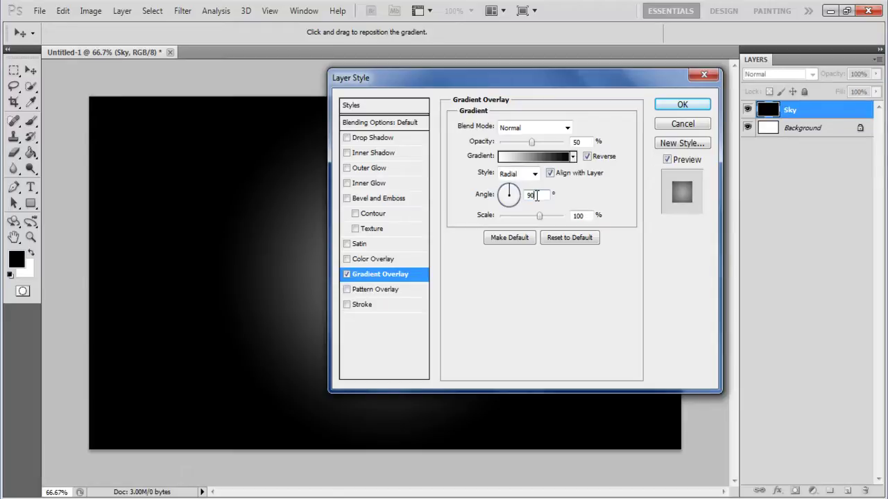
double_click(587, 216)
text(0)
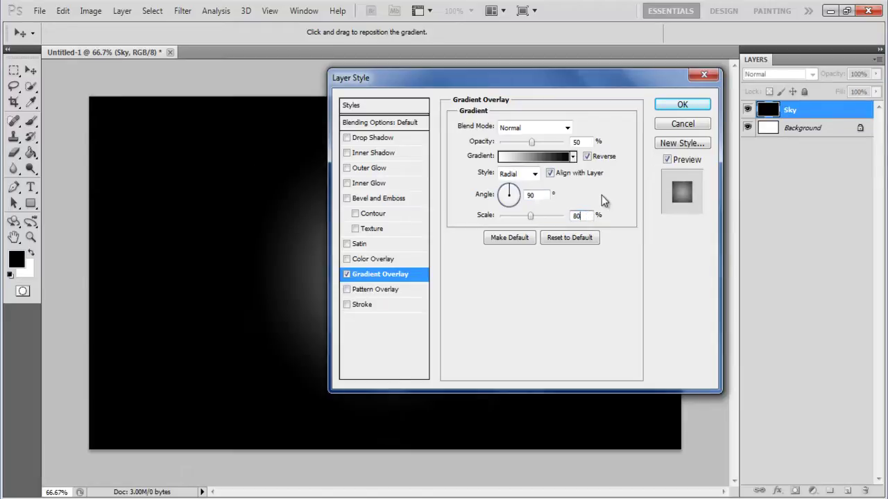
click(666, 108)
click(665, 108)
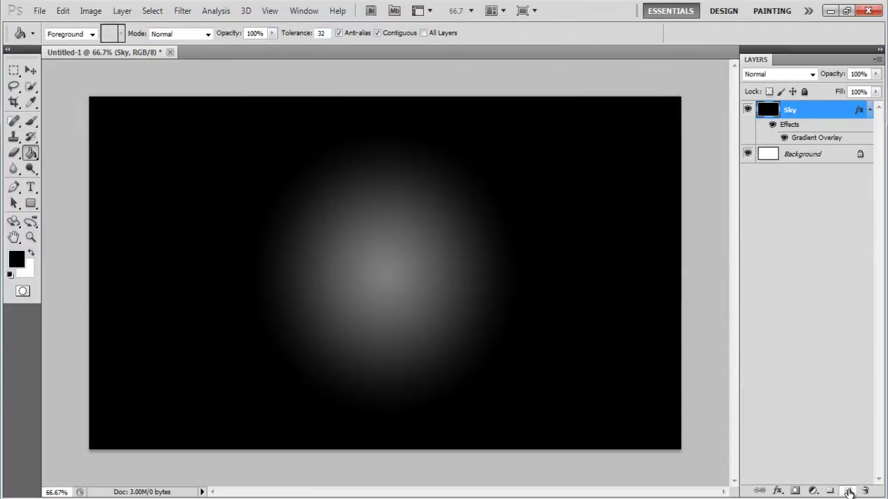
- Add a new layer above Sky named 'Colors'
click(848, 491)
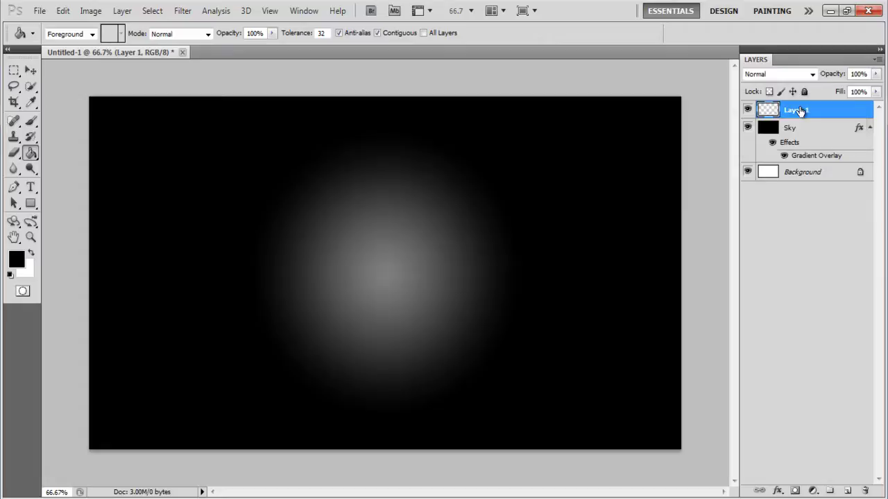
double_click(795, 109)
text(Colors)
key(Return)
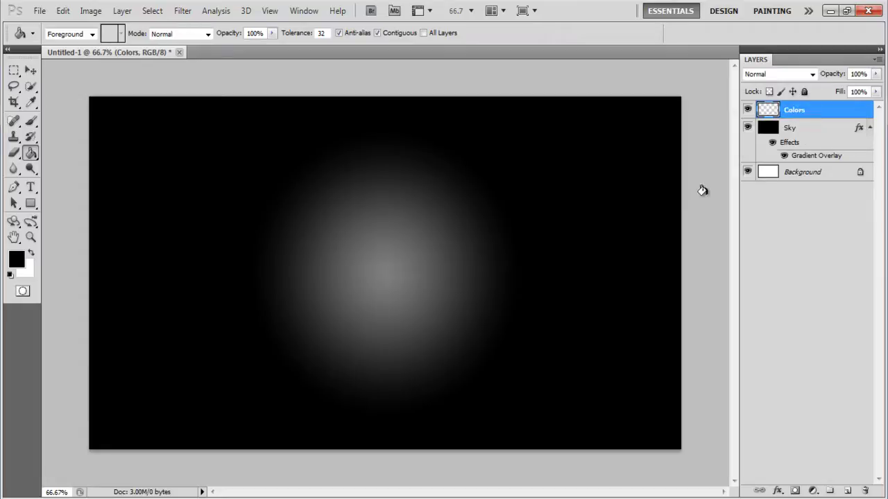
- Set the foreground to near-white and paint-bucket fill the Colors layer
click(17, 259)
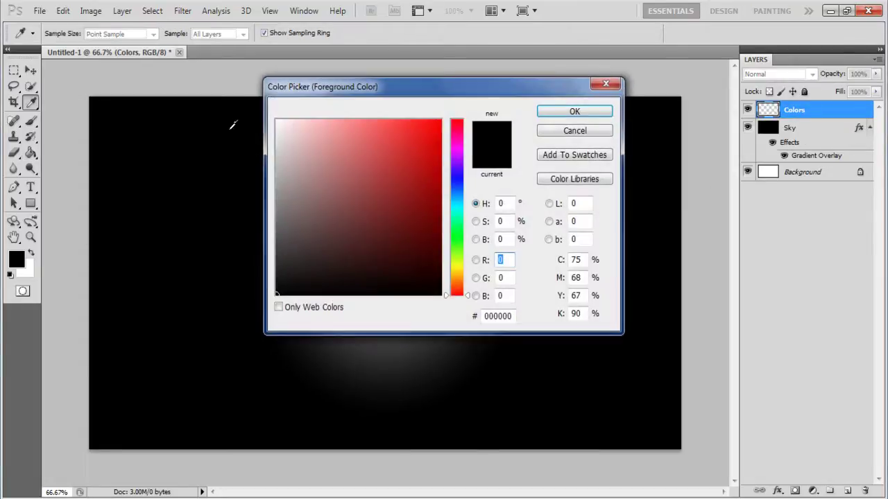
click(277, 121)
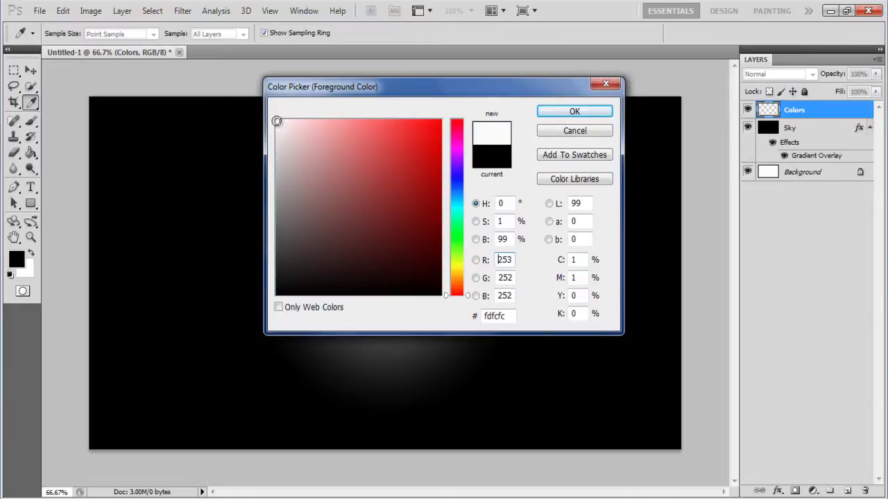
click(548, 114)
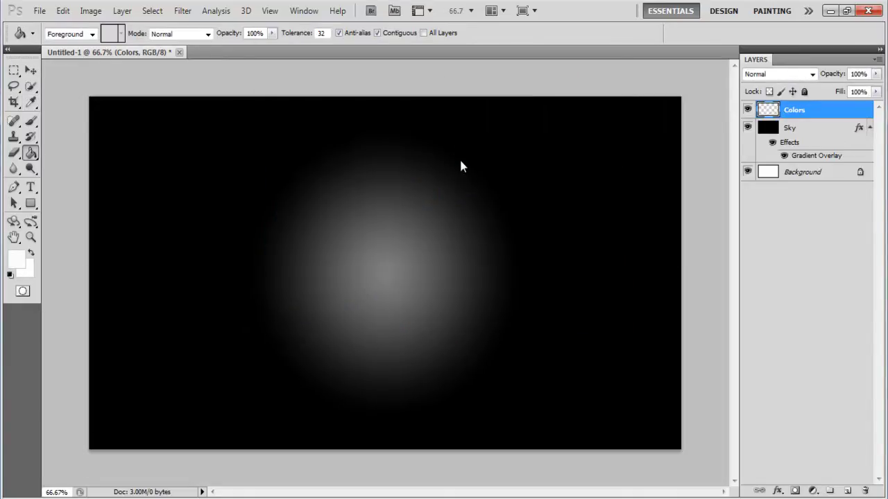
click(456, 157)
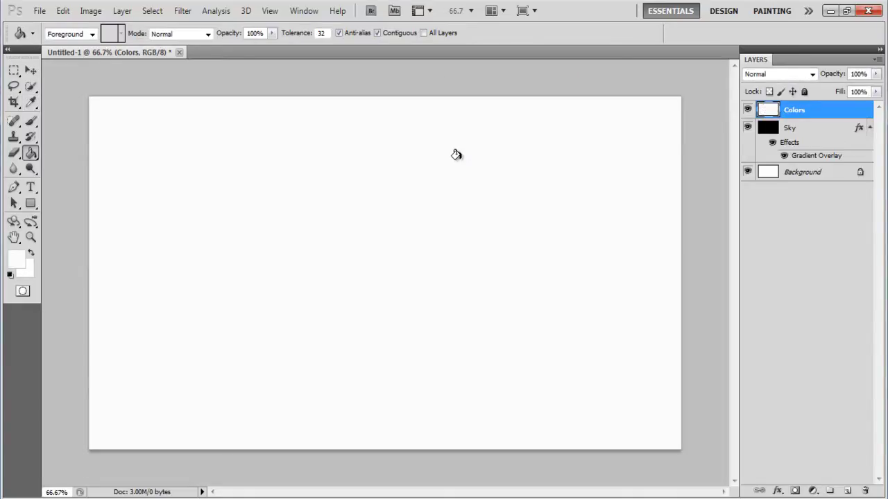
- Apply Lighting Effects with the RGB Lights preset to the Colors layer
click(183, 12)
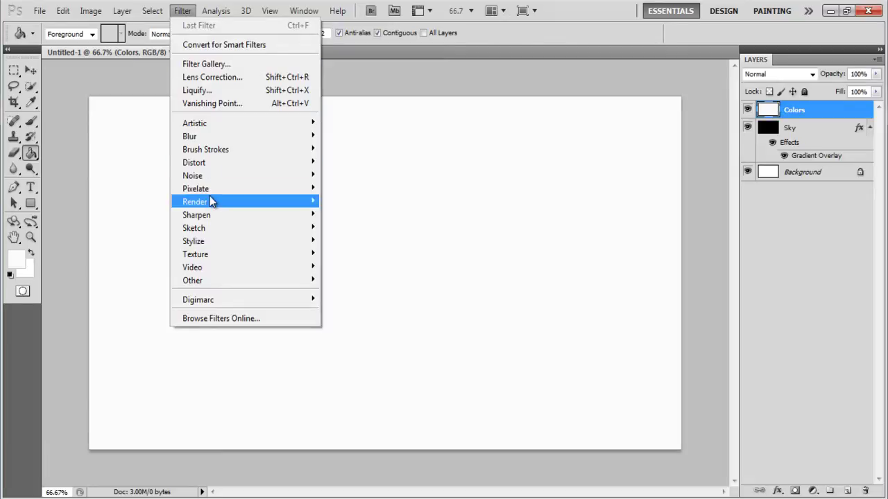
mouse_move(195, 202)
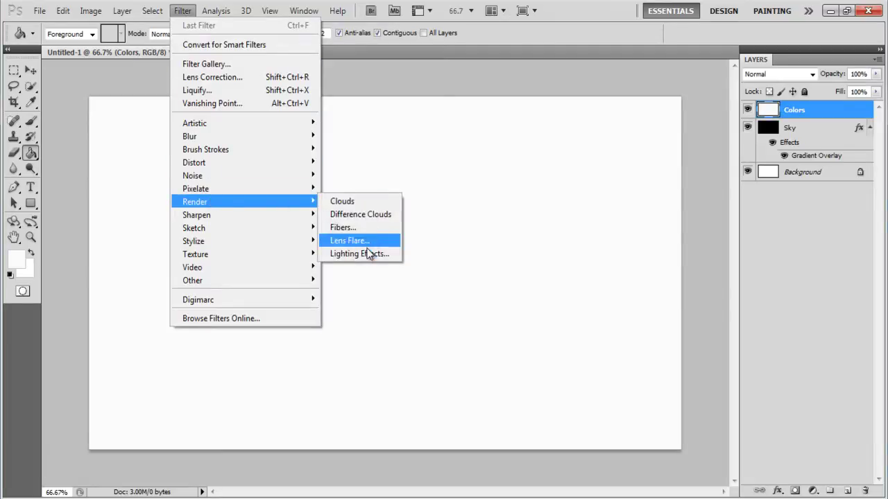
click(367, 255)
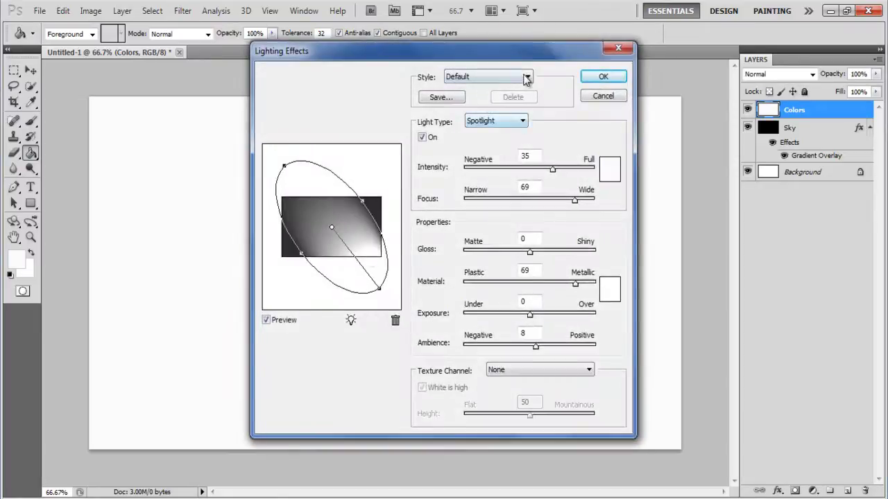
click(528, 77)
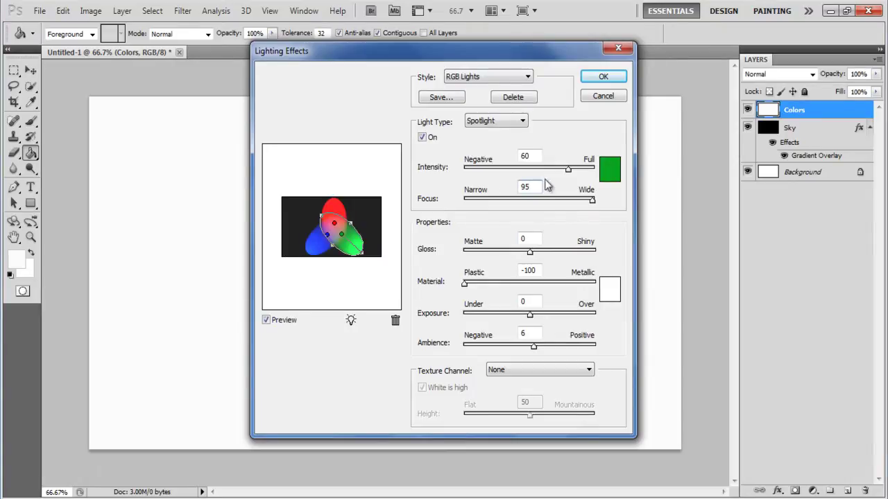
click(597, 78)
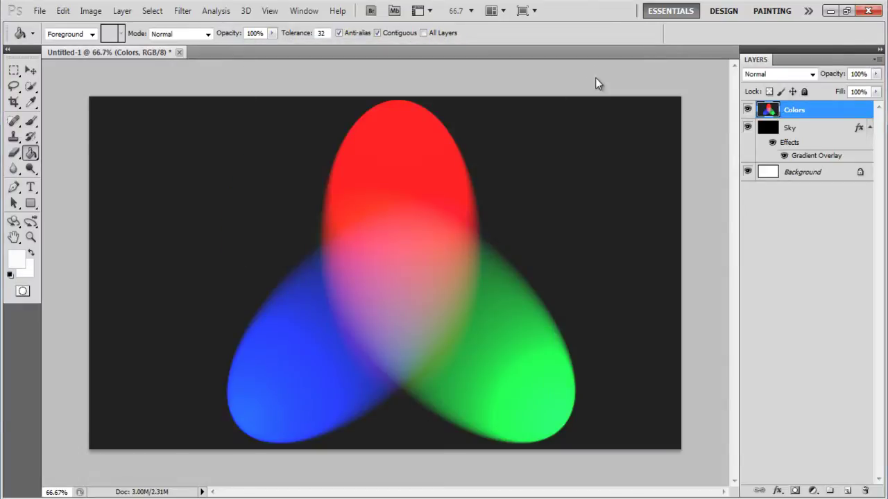
- Apply a Gaussian Blur with an 80-pixel radius to the Colors layer
click(183, 10)
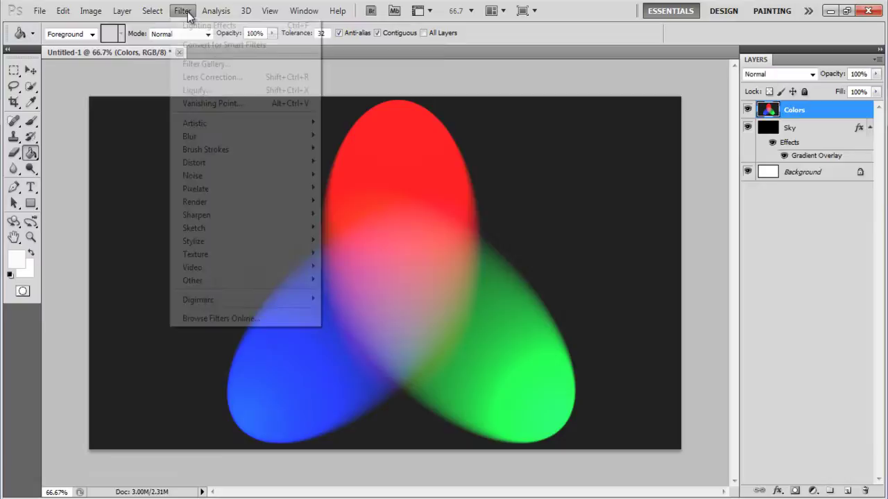
mouse_move(190, 136)
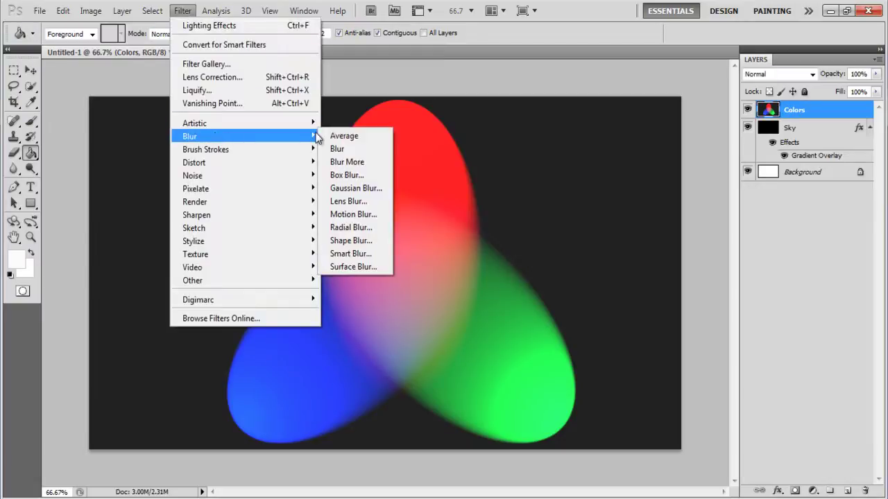
click(360, 182)
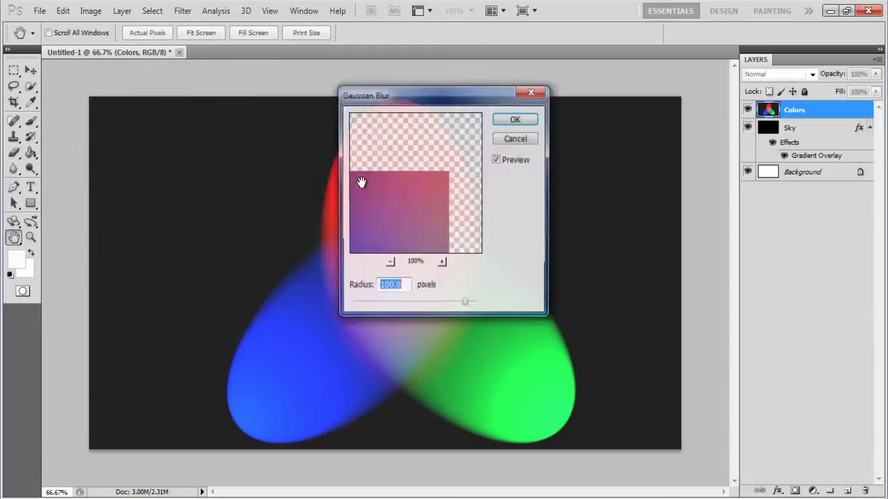
text(80)
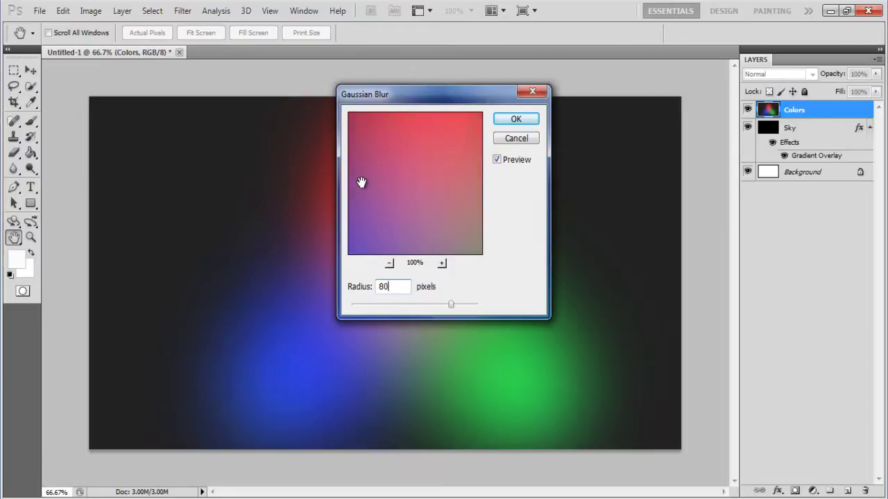
key(Return)
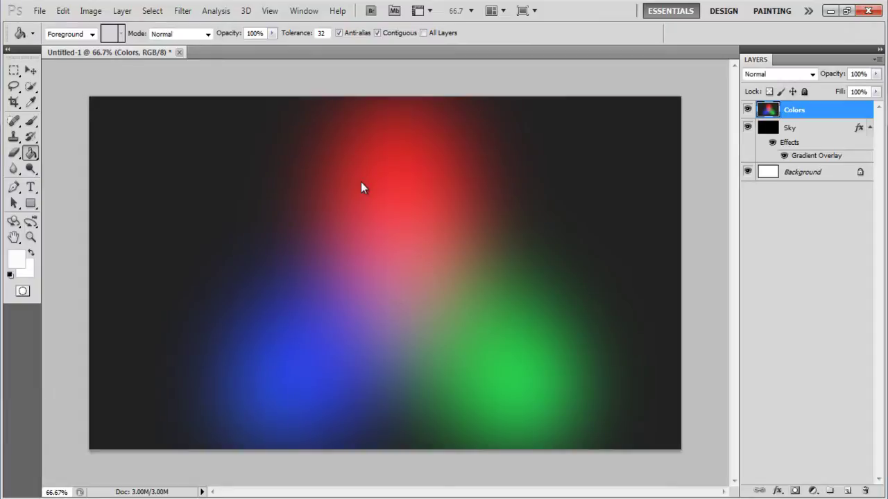
- Set Colors to Overlay blending and add a new layer named 'Stars'
click(811, 74)
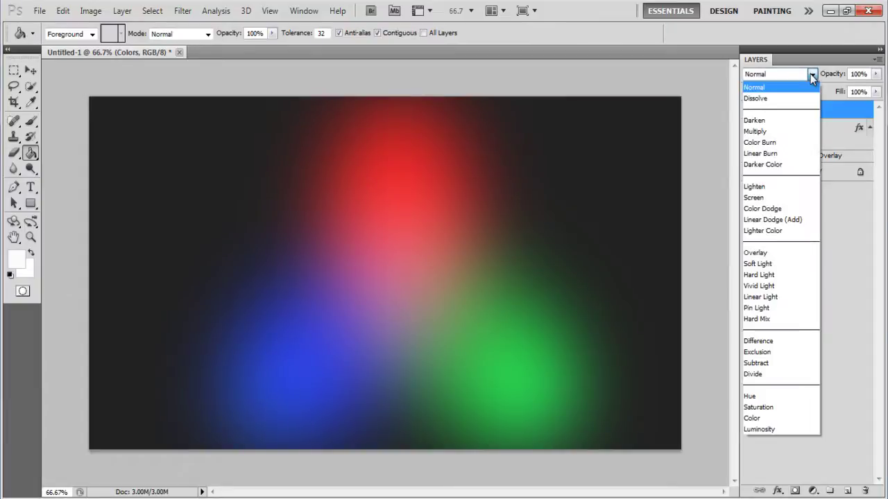
click(780, 254)
click(848, 489)
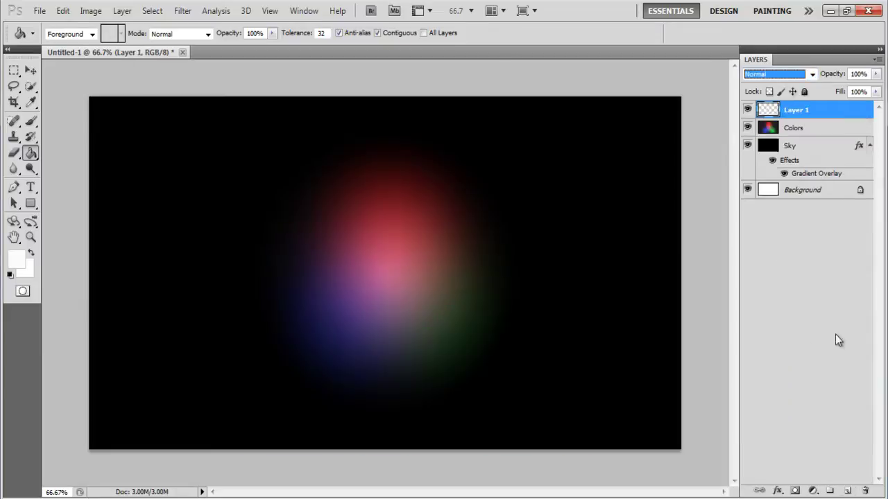
double_click(795, 110)
text(Stars)
key(Return)
- Fill the Stars layer with black and set its blend mode to Screen
key(d)
key(alt+BackSpace)
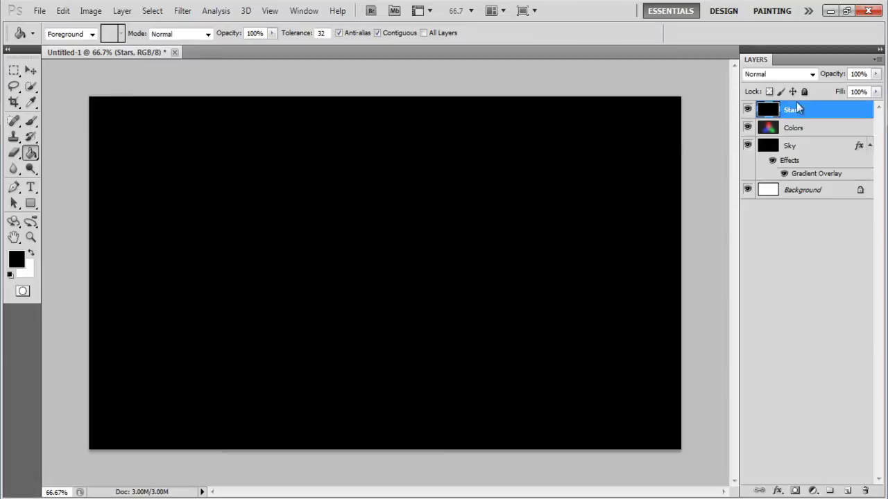
click(811, 75)
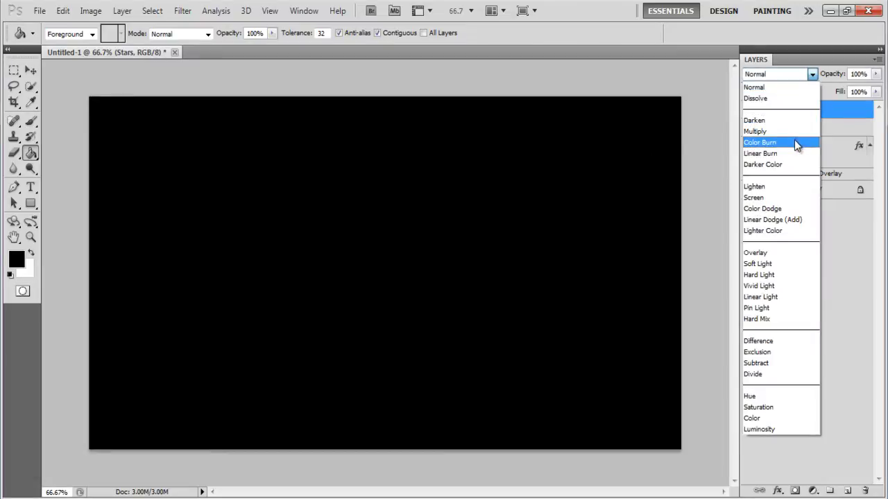
click(768, 197)
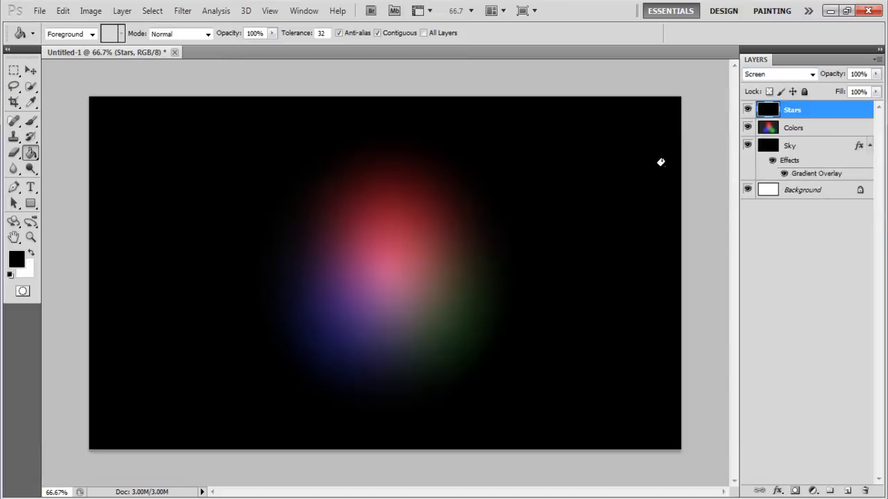
- Add 10% Gaussian monochromatic noise to the Stars layer
click(174, 12)
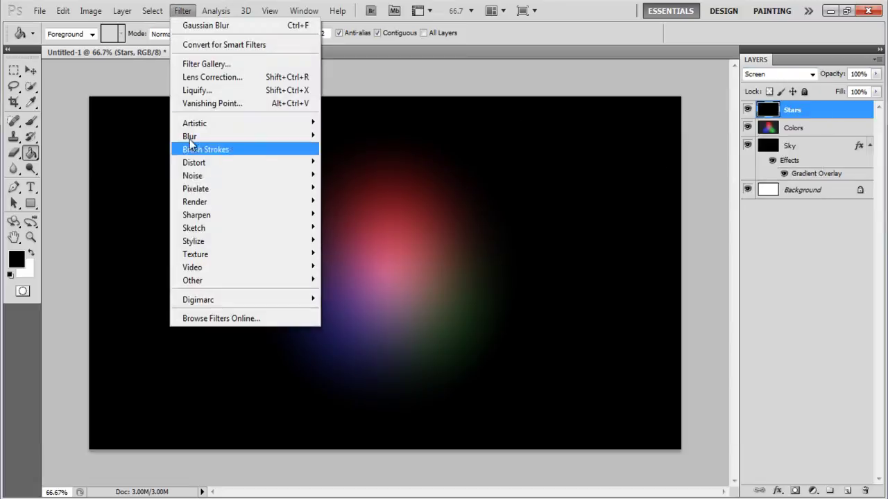
mouse_move(208, 176)
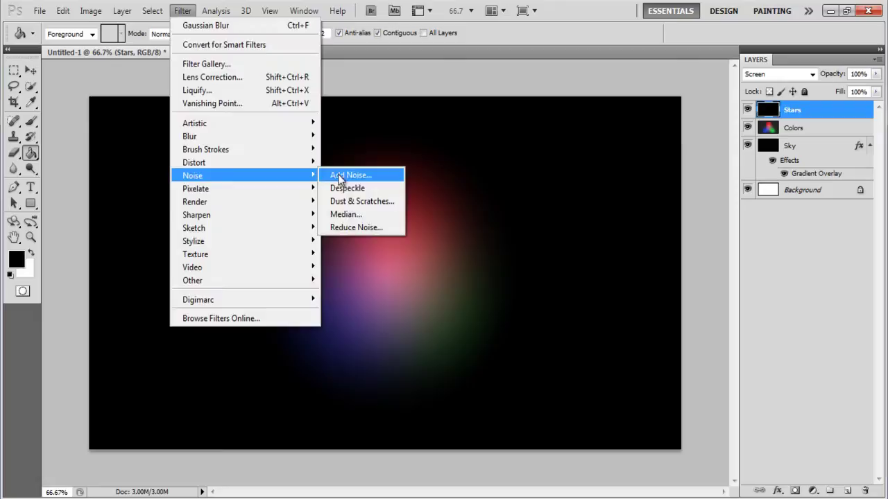
click(352, 175)
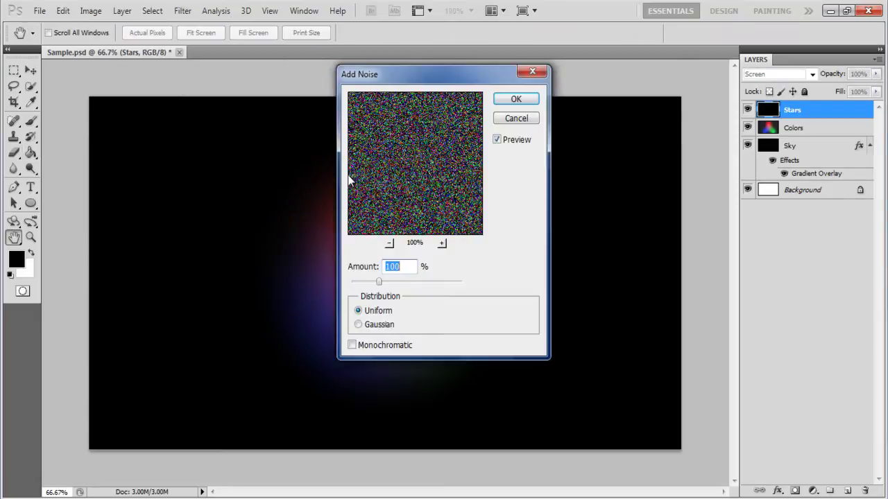
text(10)
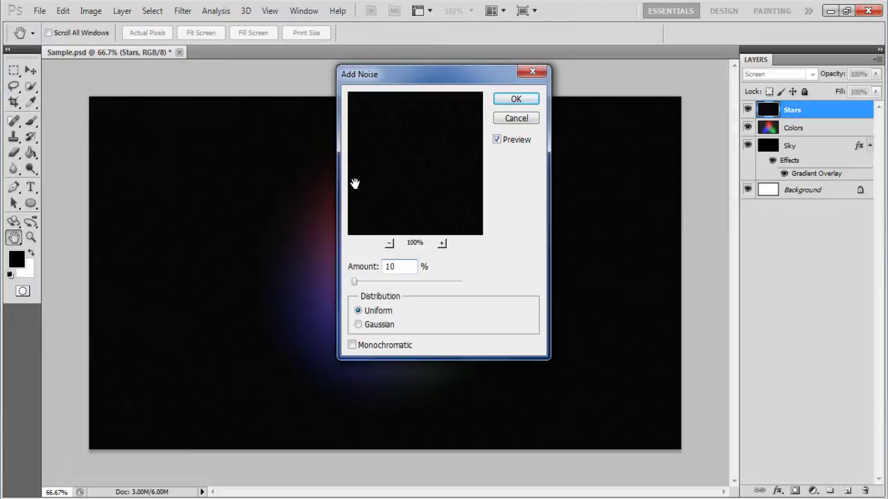
click(358, 324)
click(353, 346)
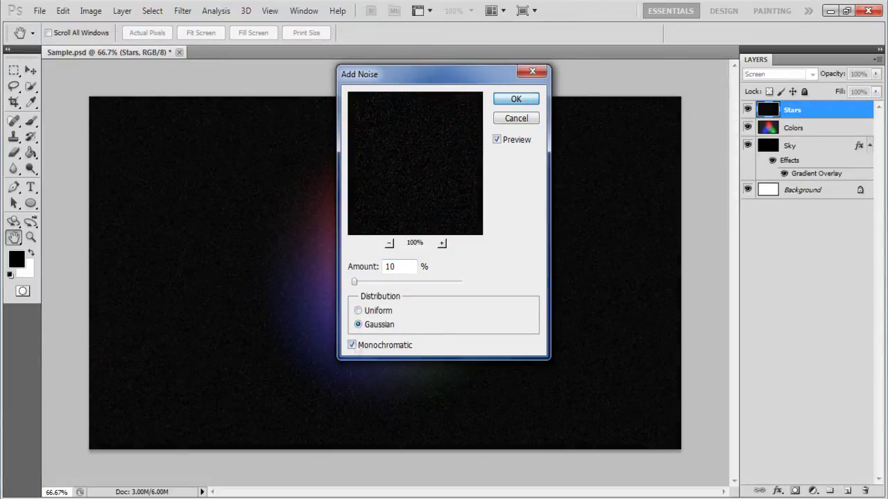
click(513, 99)
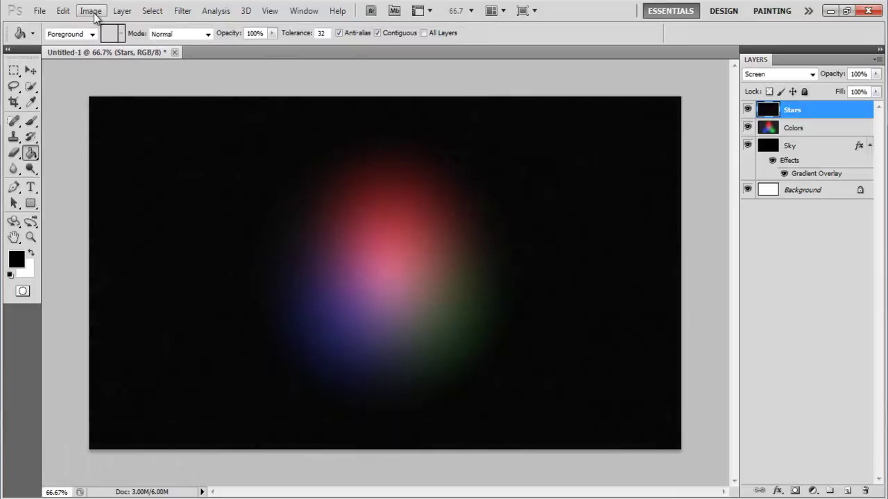
- Apply Levels to Stars with input black at 65 and input white at 100
click(91, 11)
mouse_move(111, 45)
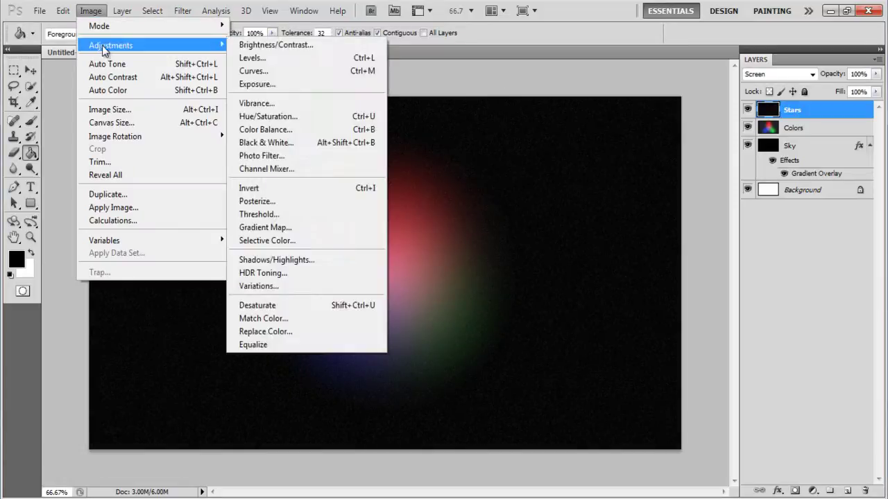
click(262, 60)
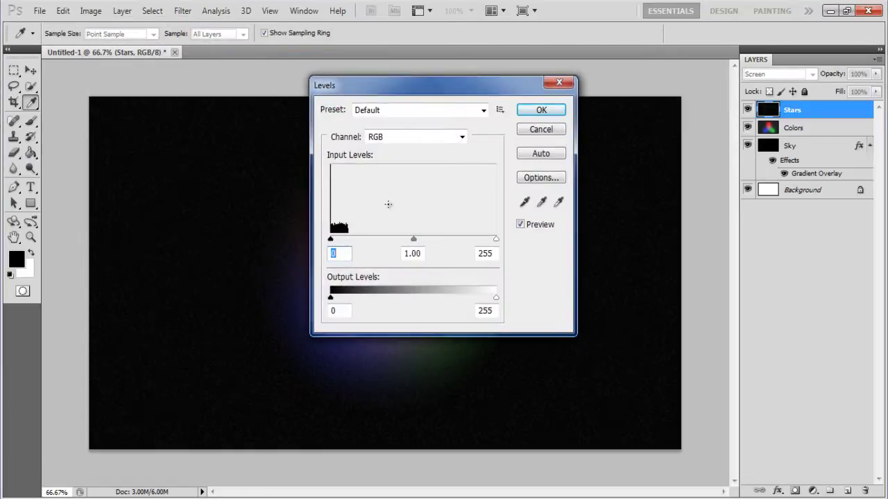
text(65)
key(Tab)
key(Tab)
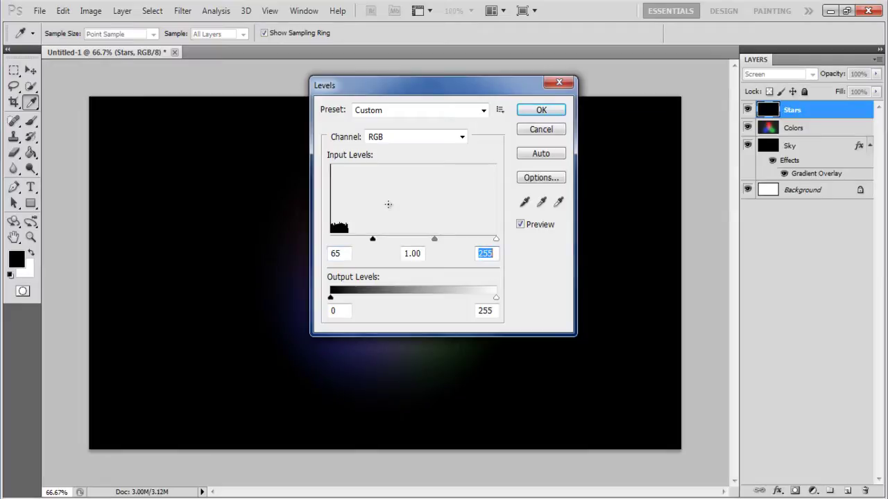
text(100)
key(Return)
key(g)
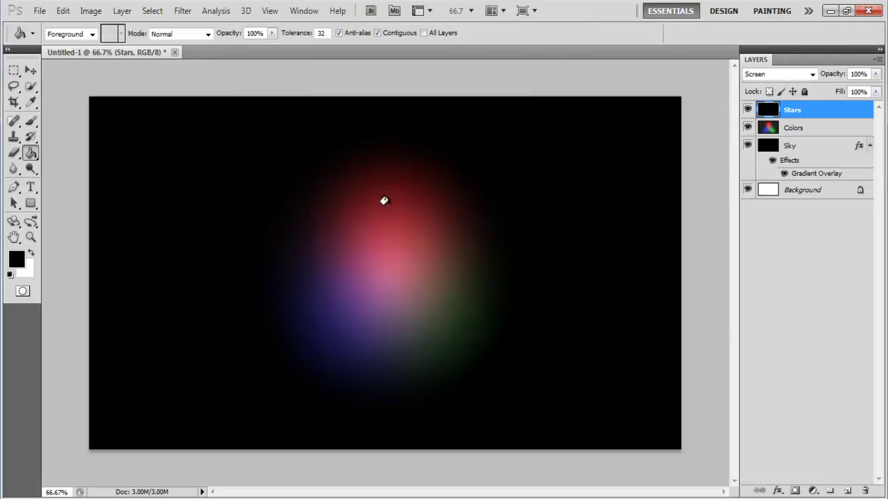
- Add a new layer above Stars named 'Nebula'
click(847, 491)
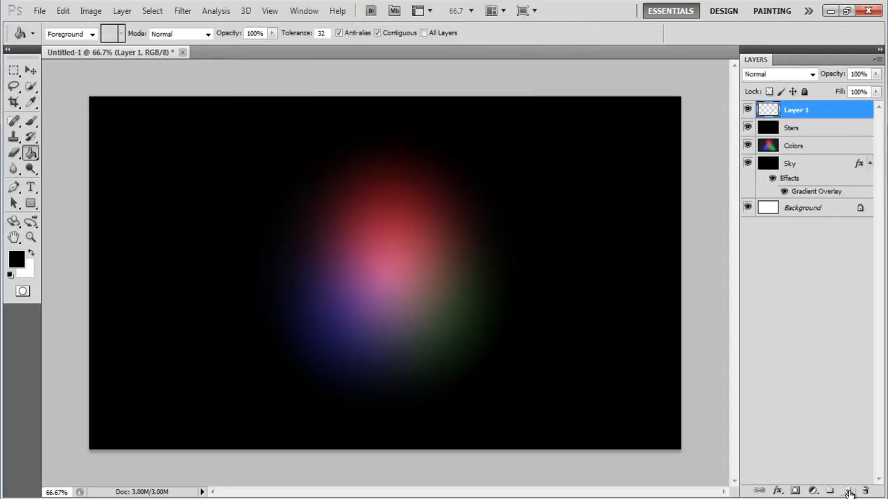
double_click(797, 109)
text(Nebula)
key(Return)
- Render Clouds on the Nebula layer and open its Blending Options
click(183, 11)
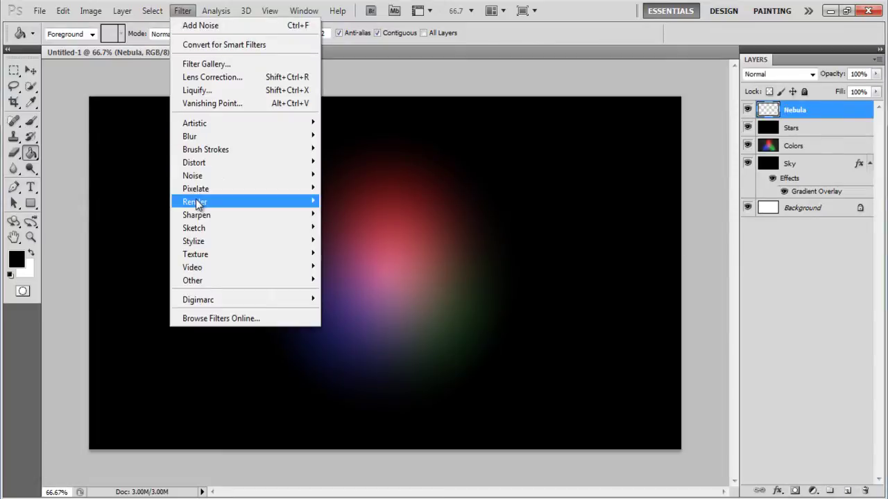
mouse_move(208, 202)
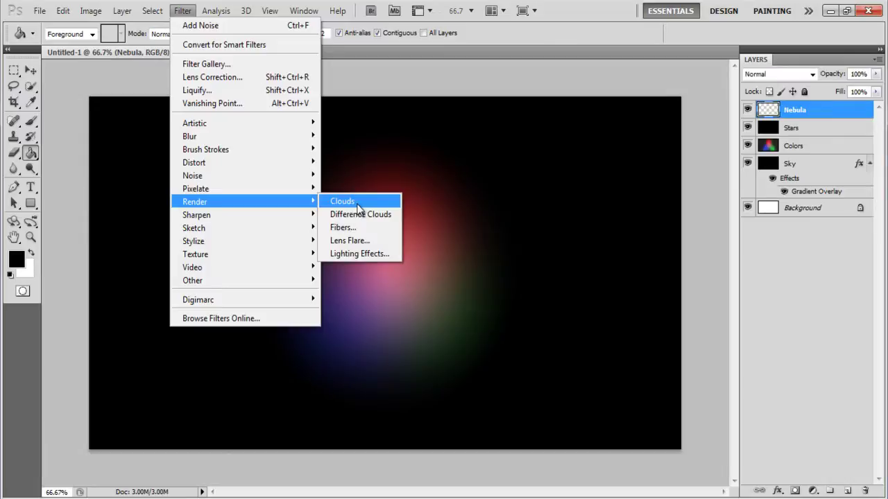
click(357, 205)
right_click(792, 111)
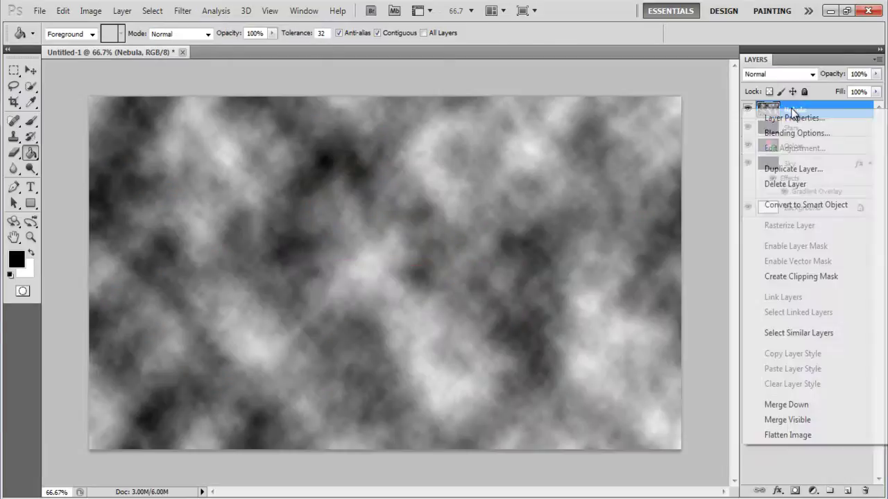
click(790, 131)
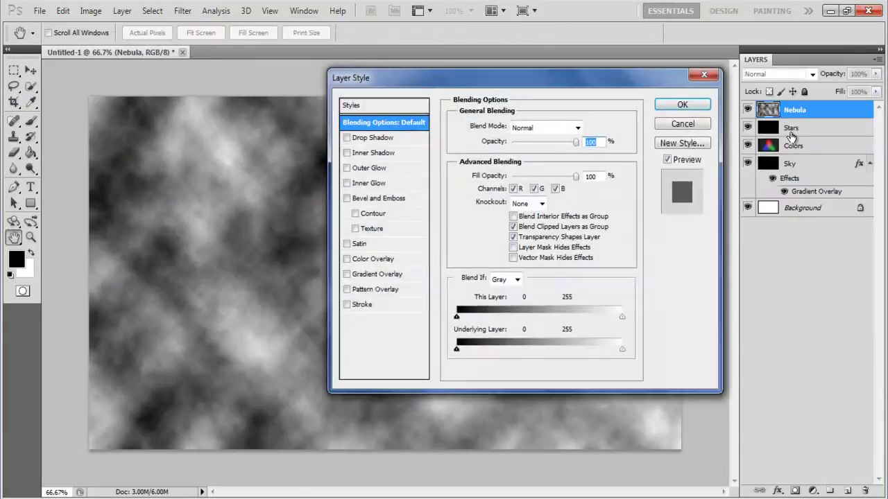
- Blend Nebula as Overlay plus an Overlay gradient overlay at 130° angle, 150% scale
click(578, 129)
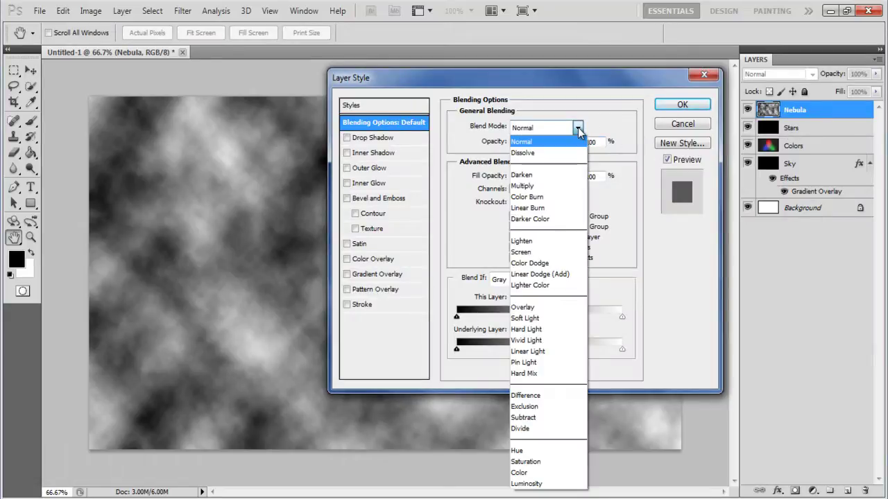
click(544, 307)
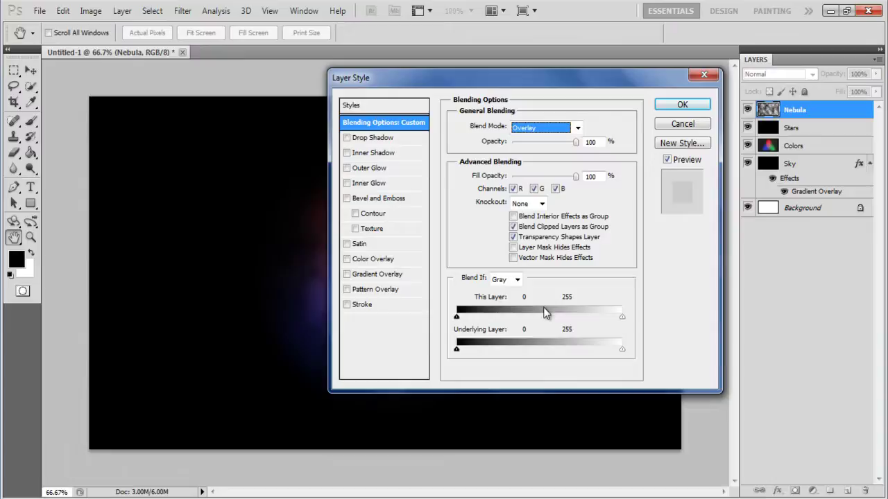
click(390, 275)
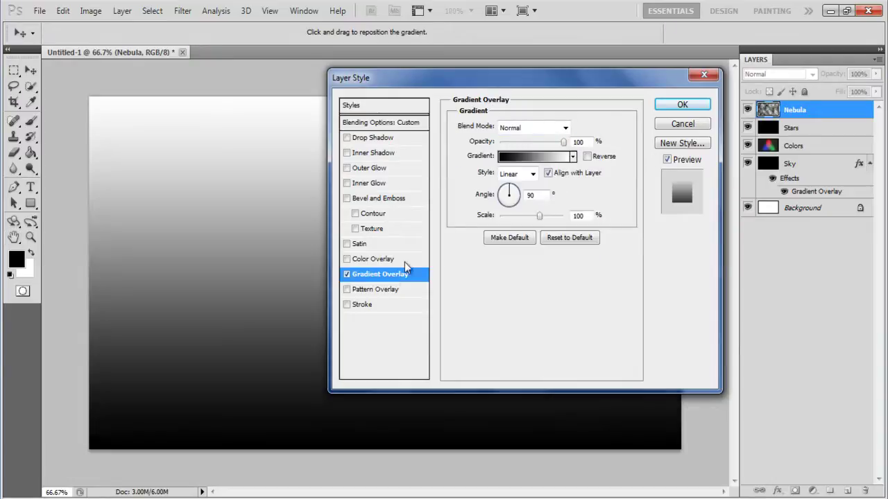
click(566, 127)
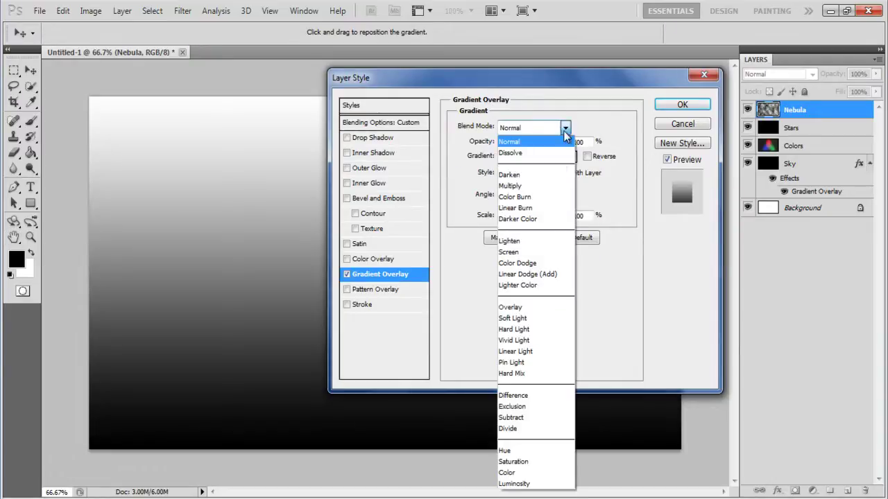
click(535, 305)
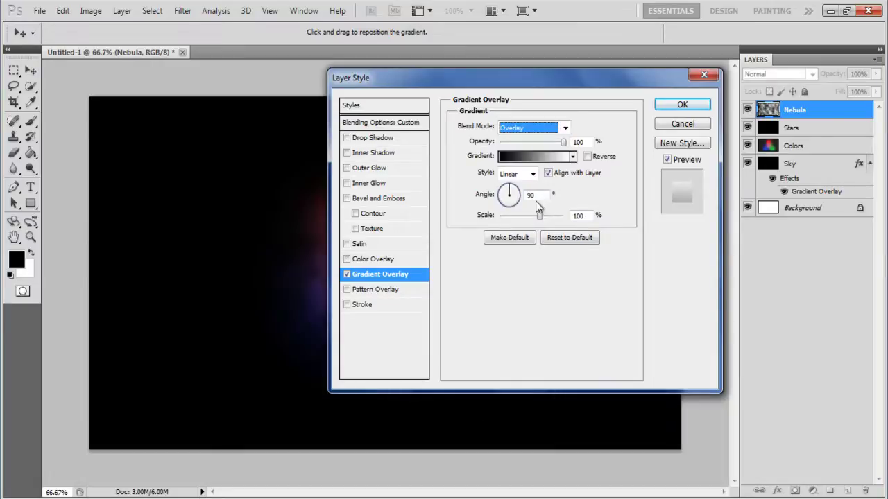
click(540, 196)
text(130)
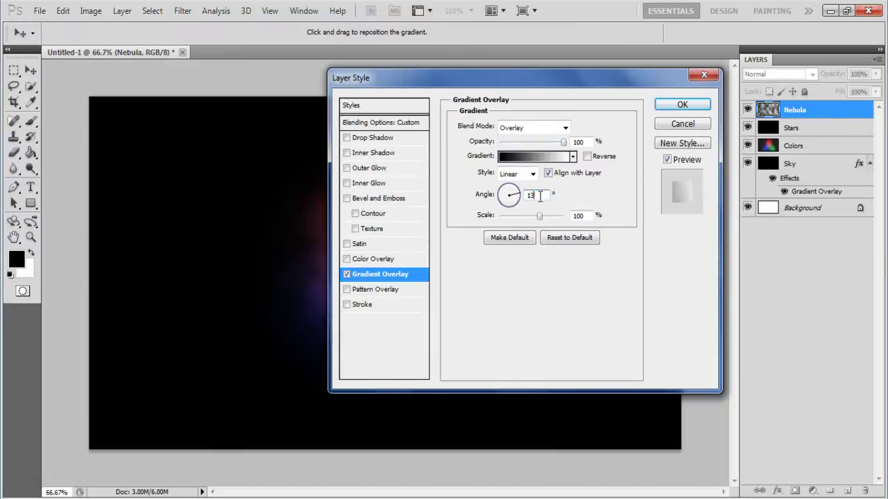
text(150)
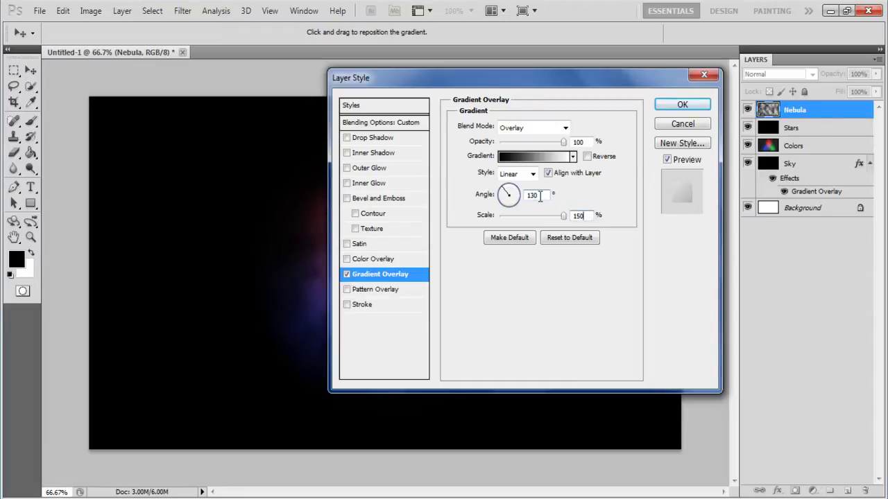
click(672, 105)
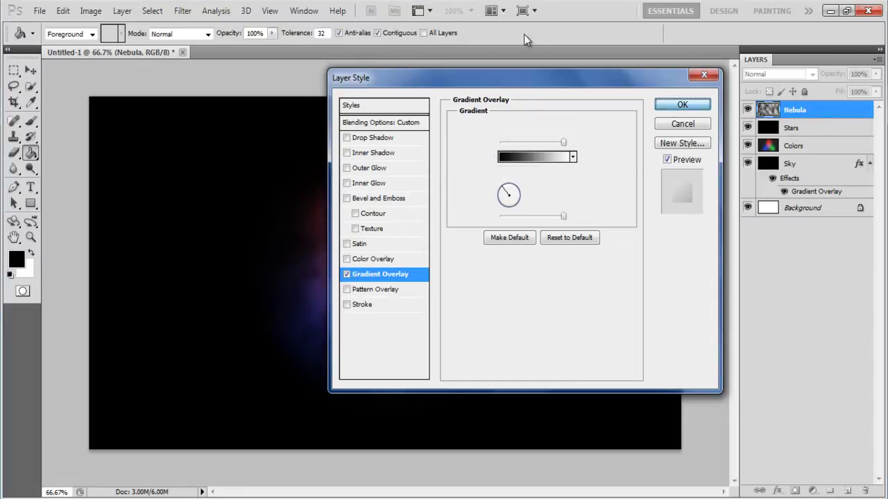
- Add a black-filled layer named Flash between Colors and Sky
click(848, 490)
double_click(796, 110)
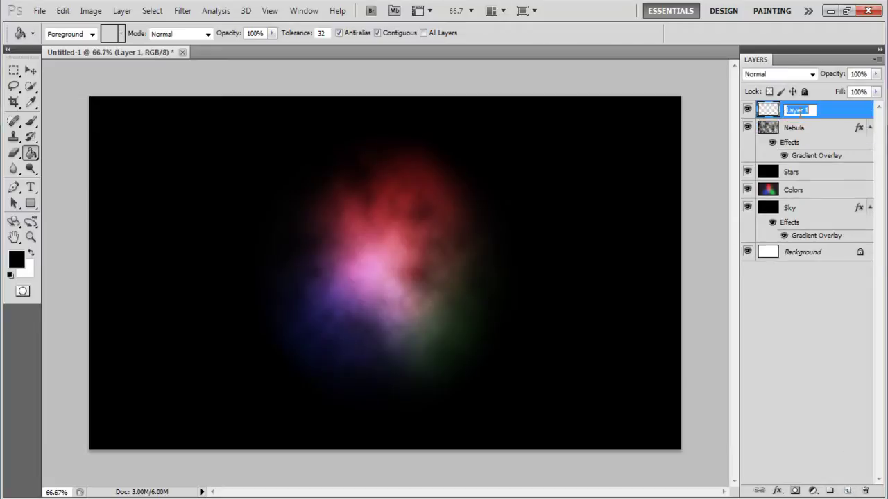
text(Flash)
key(Return)
drag(794, 111, 795, 201)
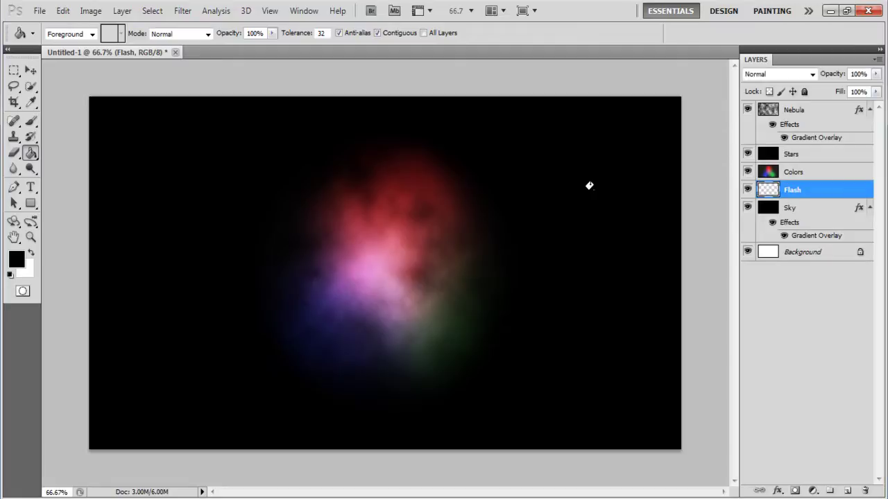
click(591, 186)
- Render a 105mm Prime lens flare on the Flash layer
click(183, 12)
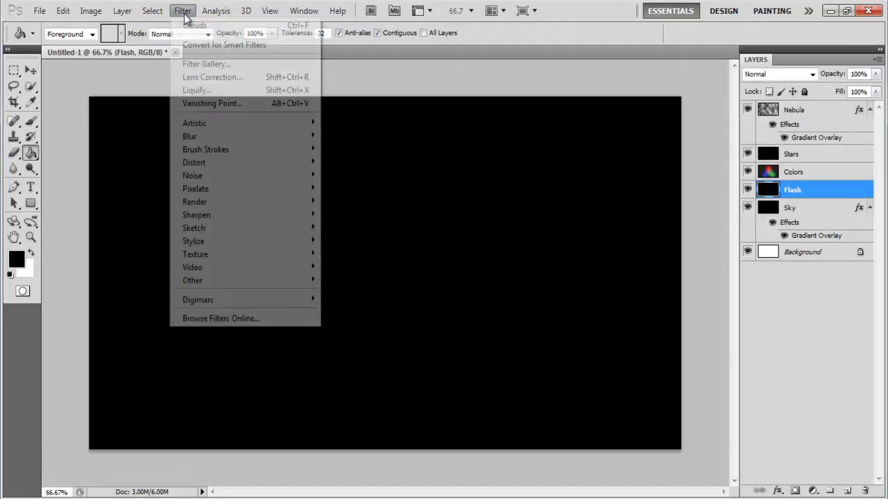
mouse_move(195, 202)
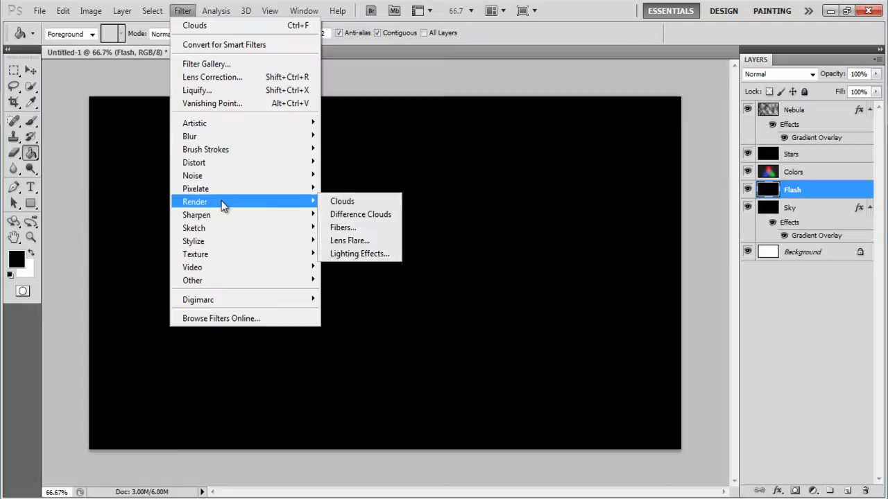
click(372, 239)
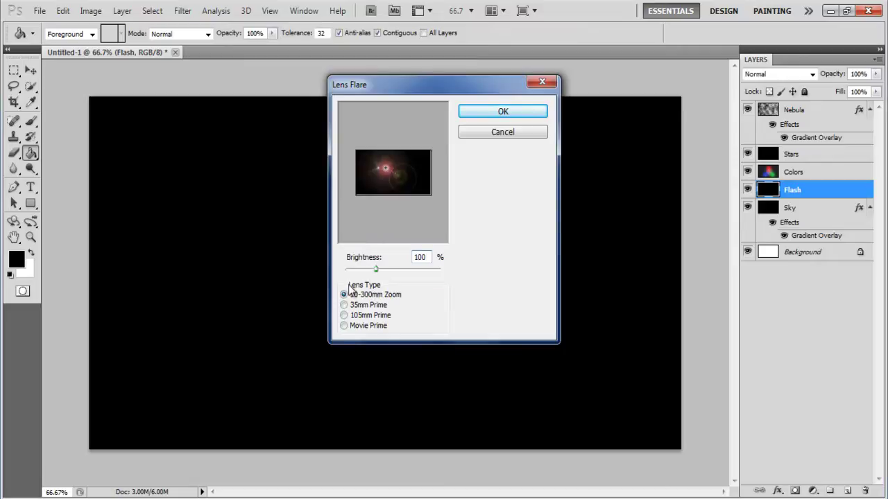
click(345, 315)
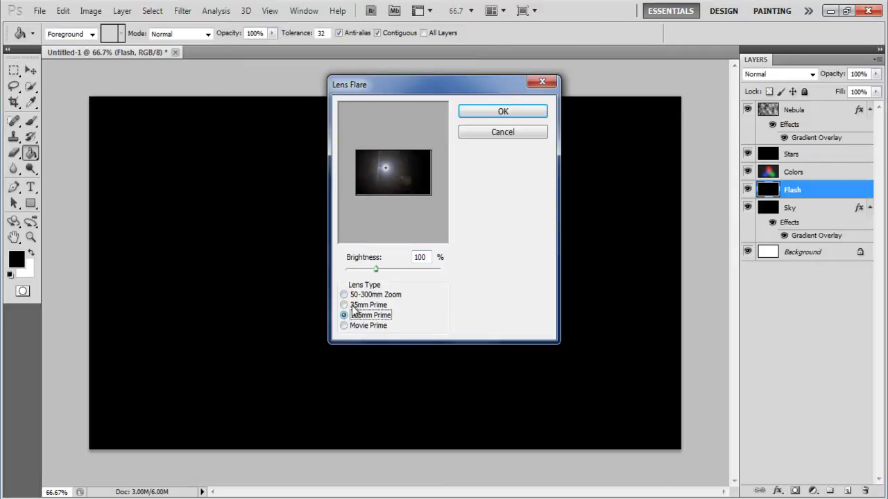
click(509, 112)
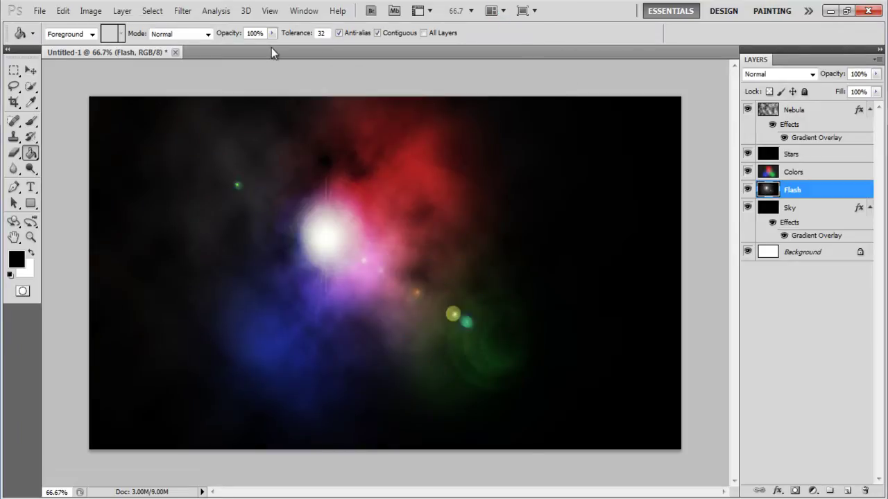
- Set up a Gaussian Blur with a 10-pixel radius on the Flash layer
click(182, 11)
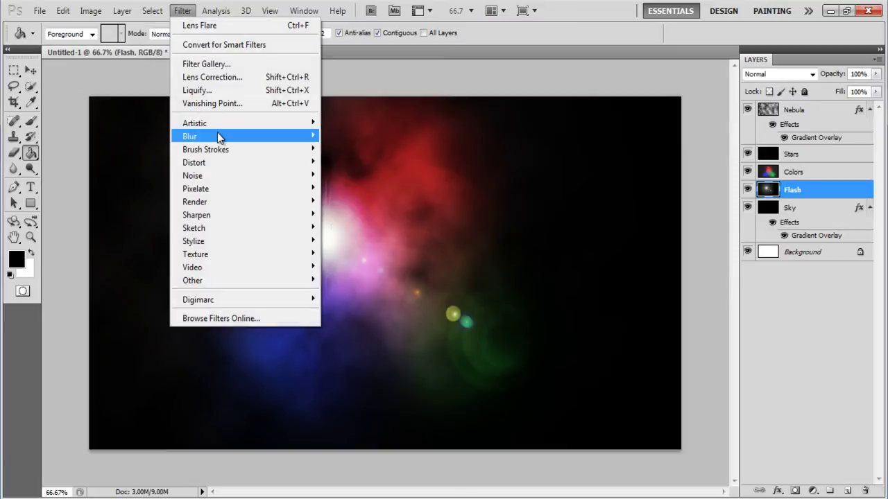
mouse_move(189, 136)
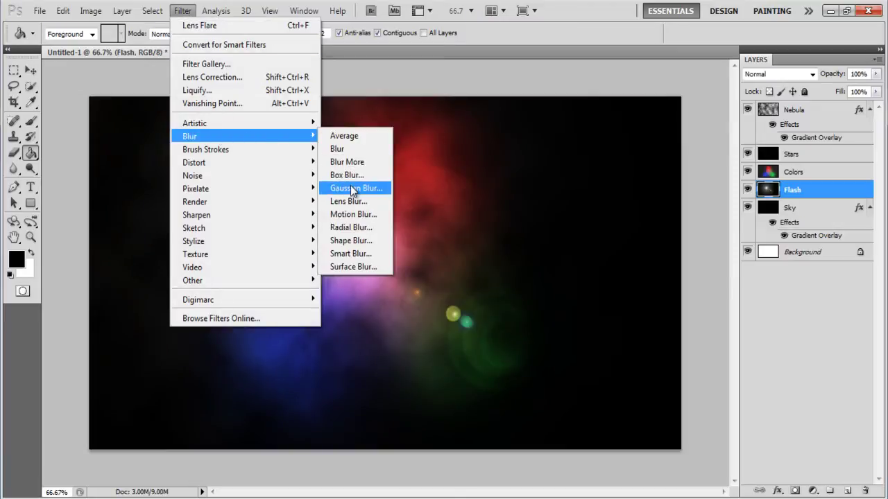
click(350, 186)
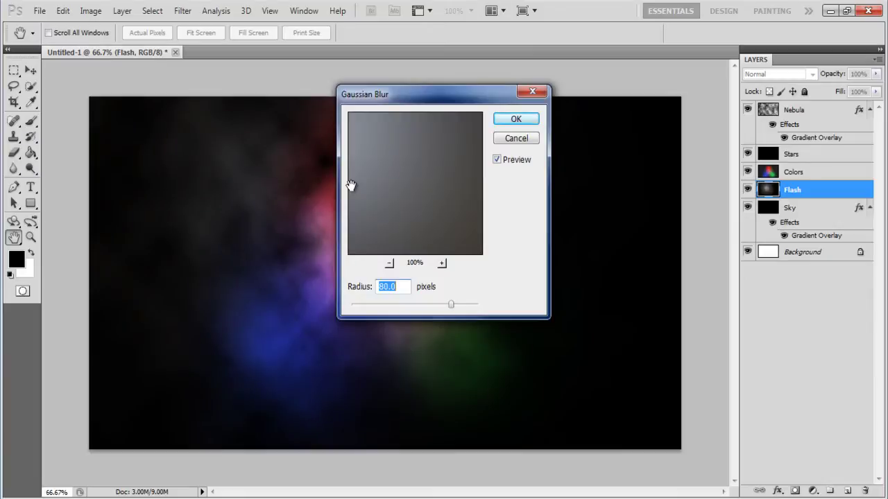
text(10)
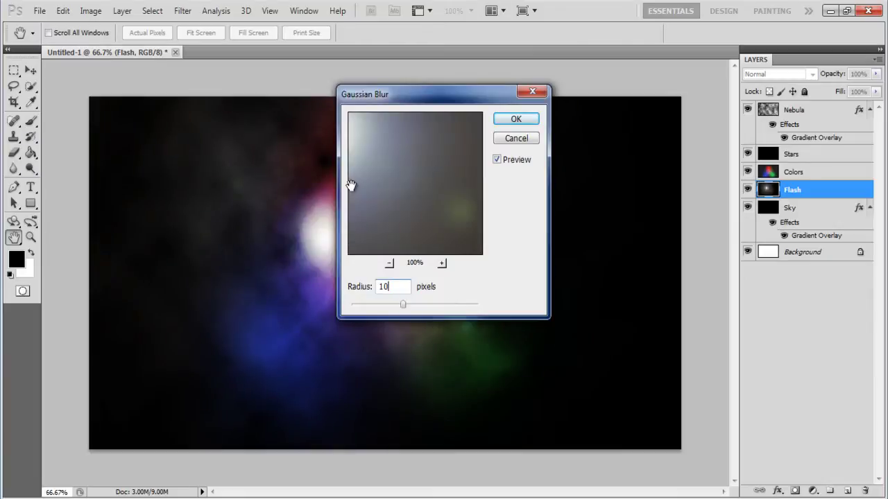